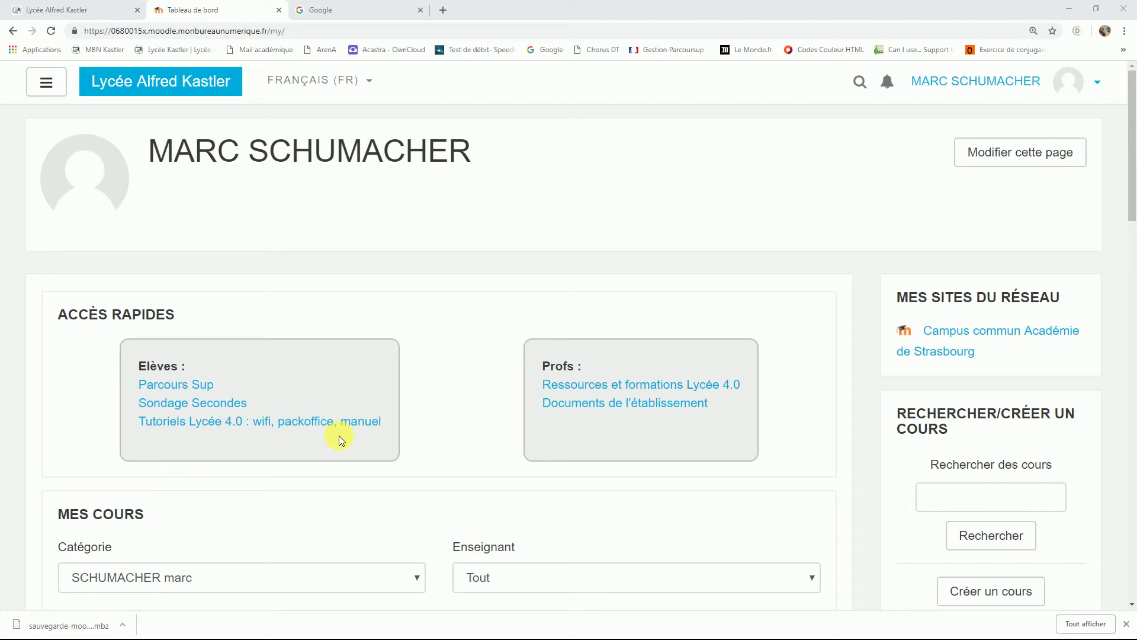
- Open the course Cours X1 SS from the dashboard and check the contents of its Section 1
scroll(339, 436, "down", 4)
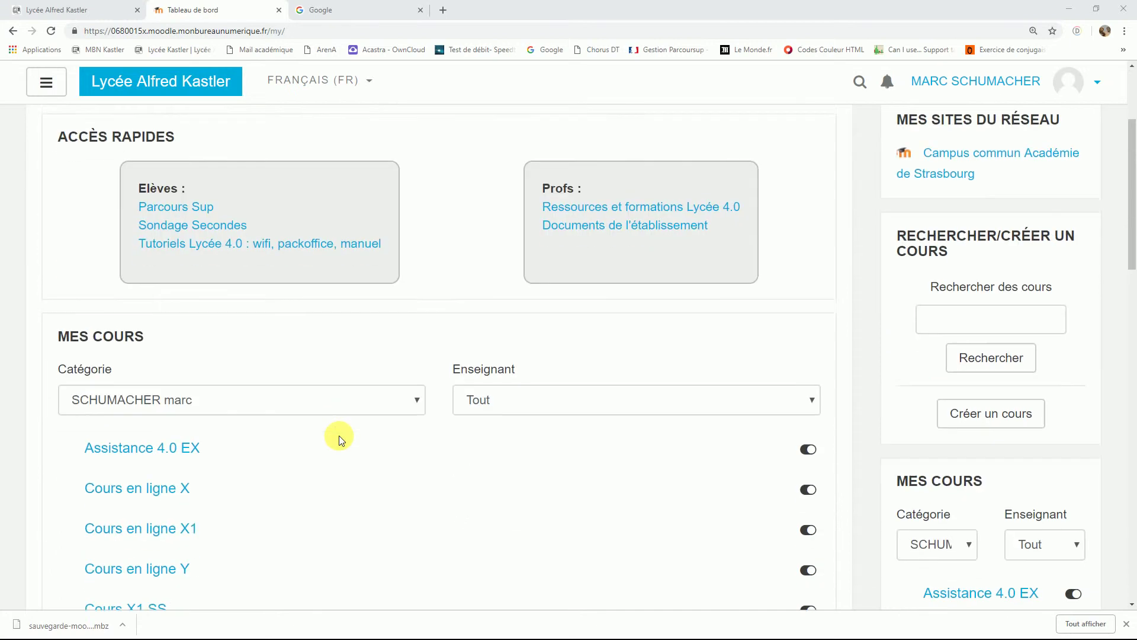
scroll(339, 436, "down", 2)
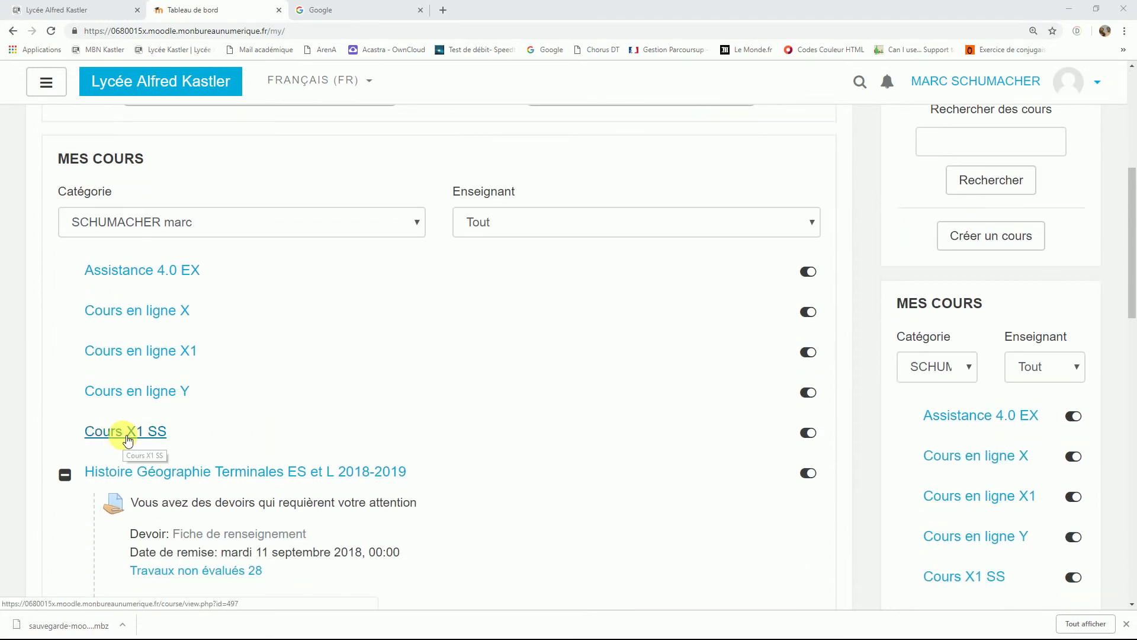
left_click(153, 439)
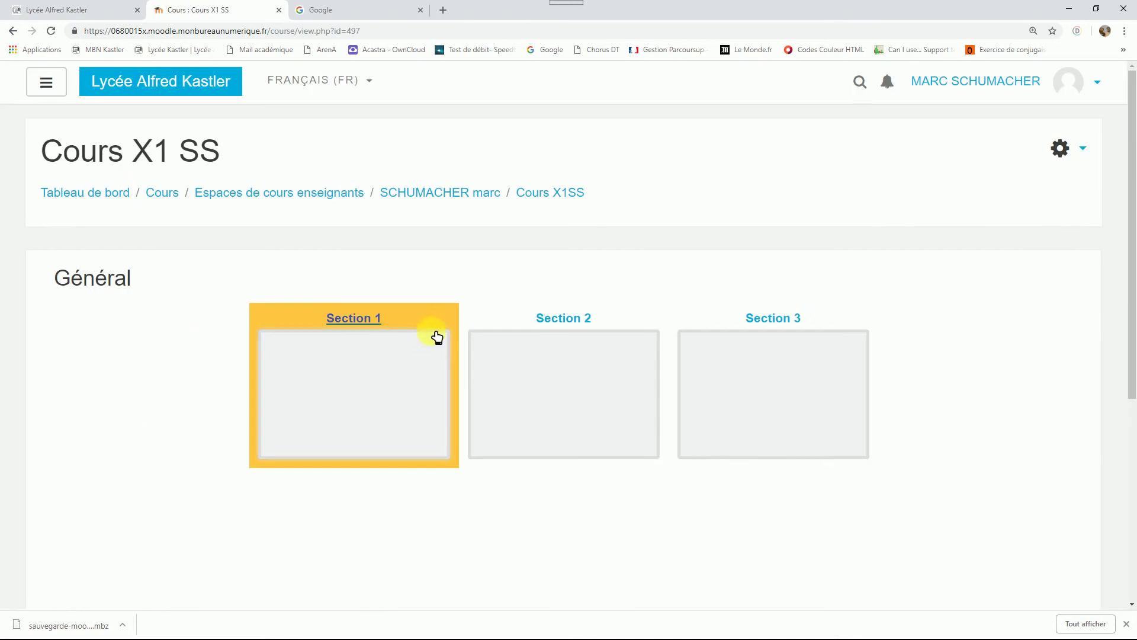
left_click(368, 322)
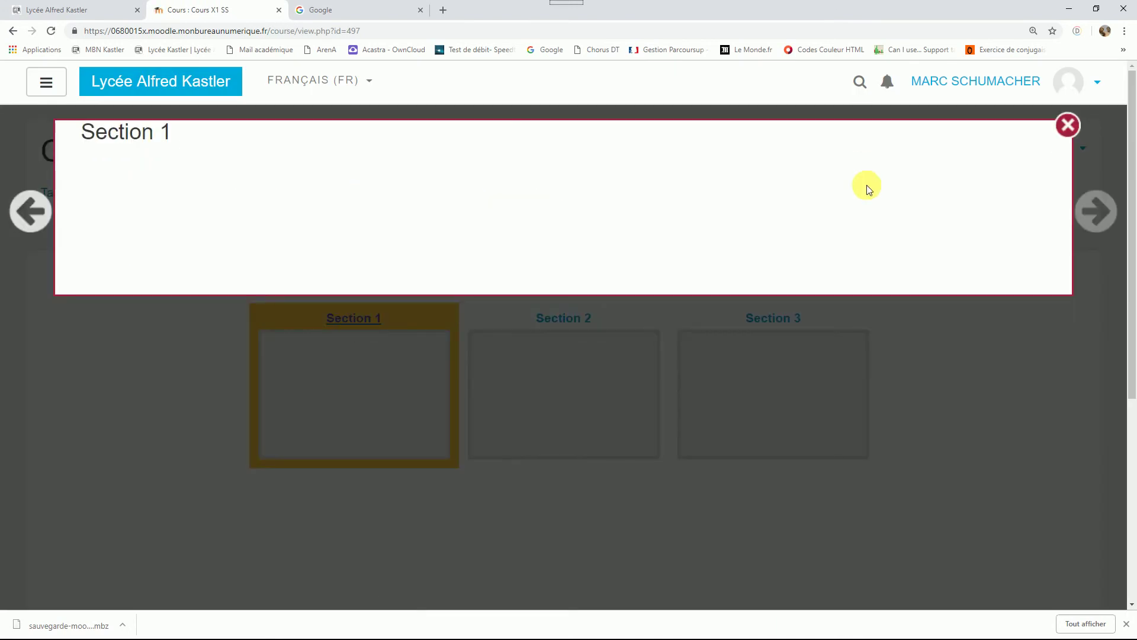
left_click(1069, 124)
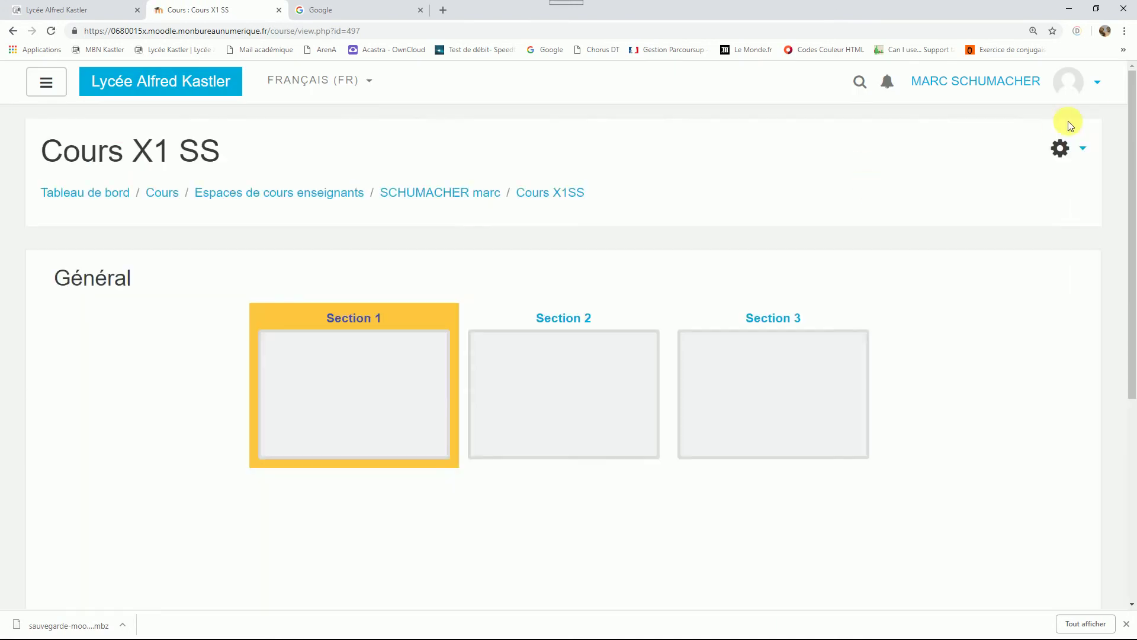
- Open the restoration page of the course Cours X1 SS
left_click(1085, 151)
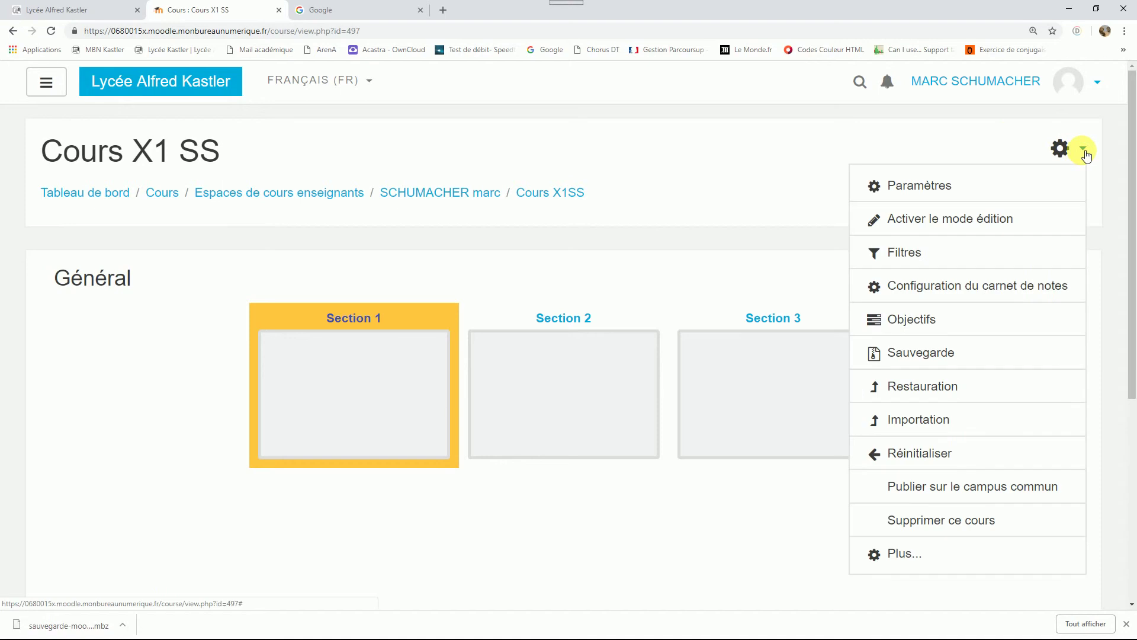
left_click(781, 147)
left_click(1085, 150)
left_click(935, 388)
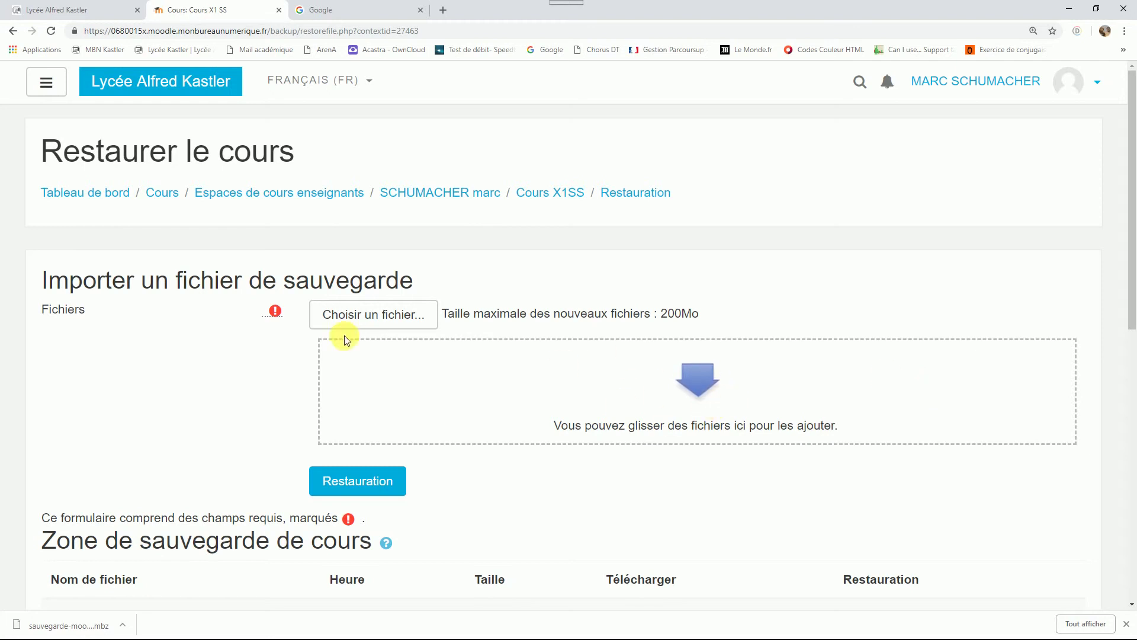
left_click(371, 322)
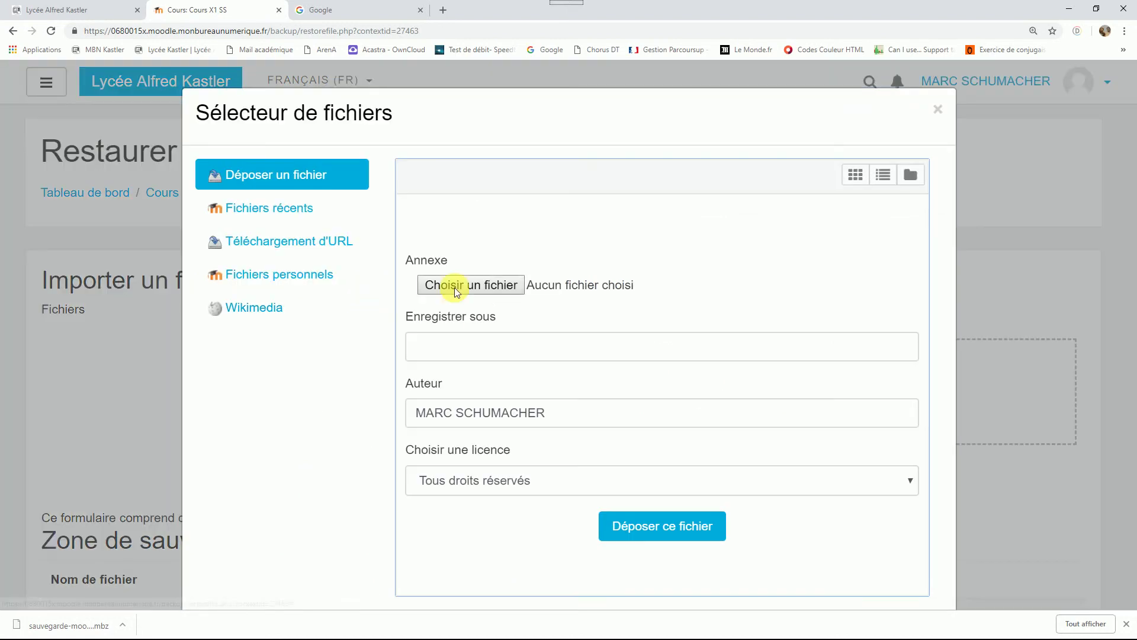
left_click(456, 289)
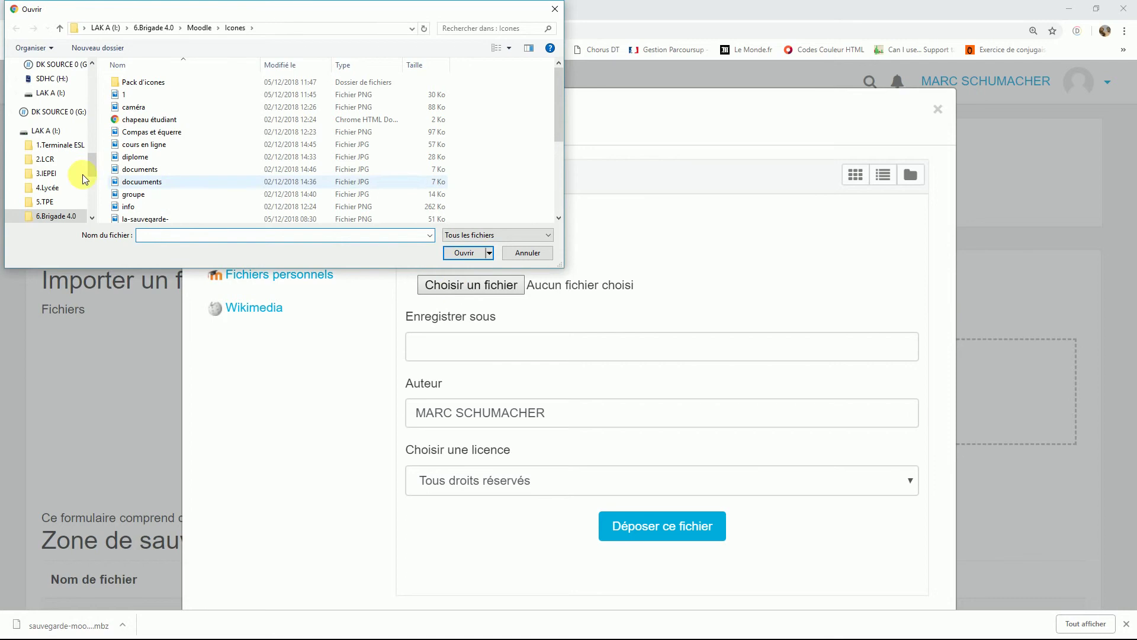
left_click(55, 218)
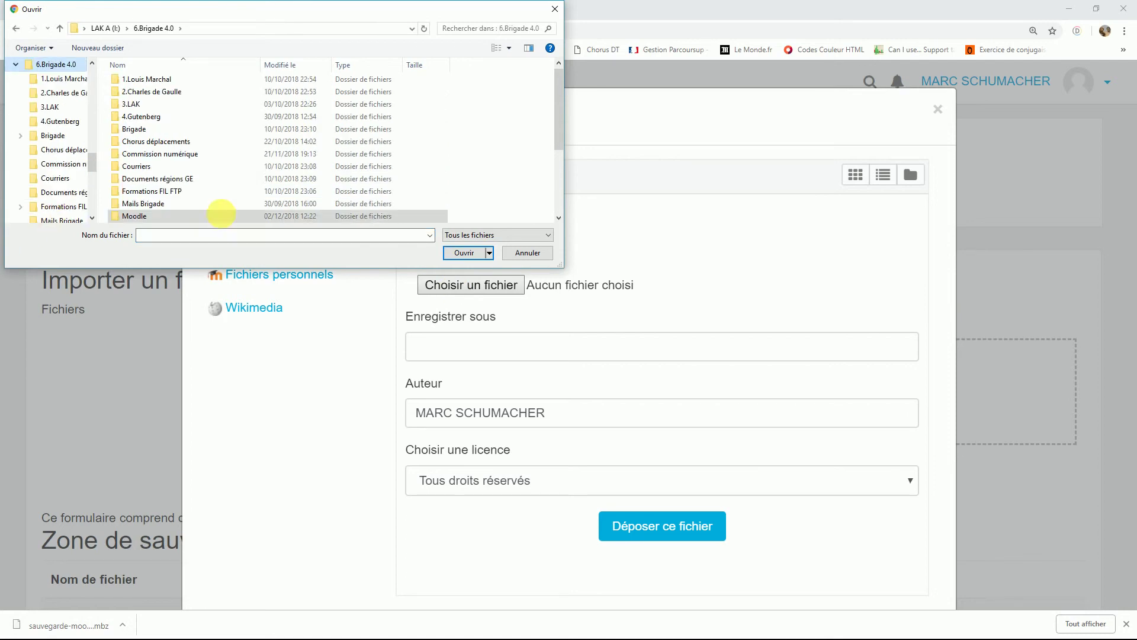
double_click(178, 192)
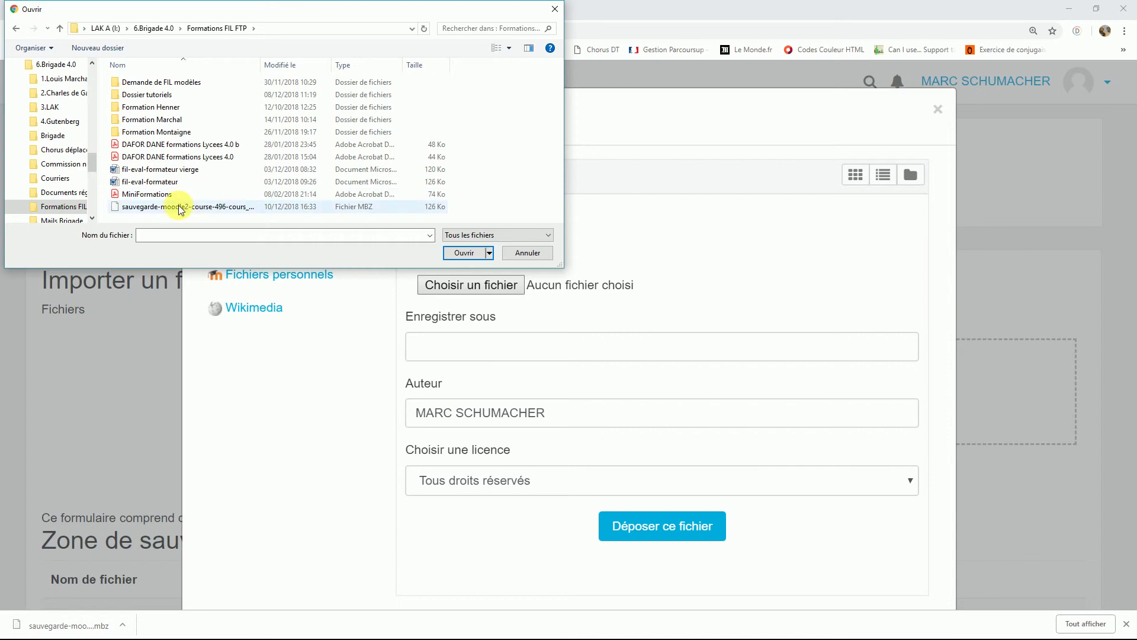
left_click(178, 208)
left_click_drag(260, 65, 378, 74)
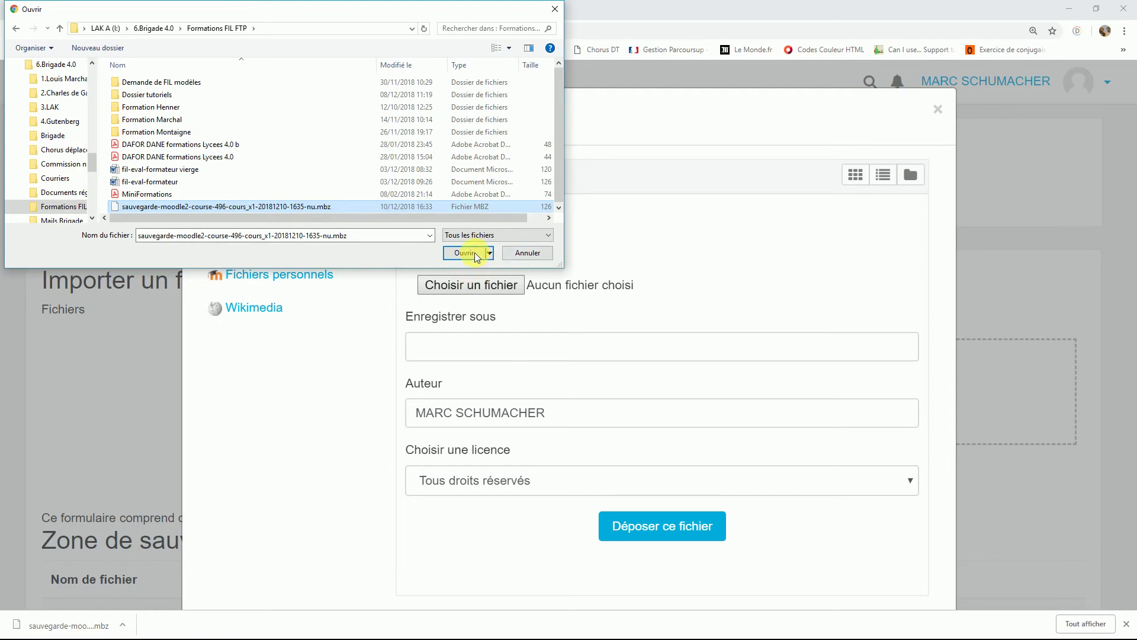
left_click(534, 253)
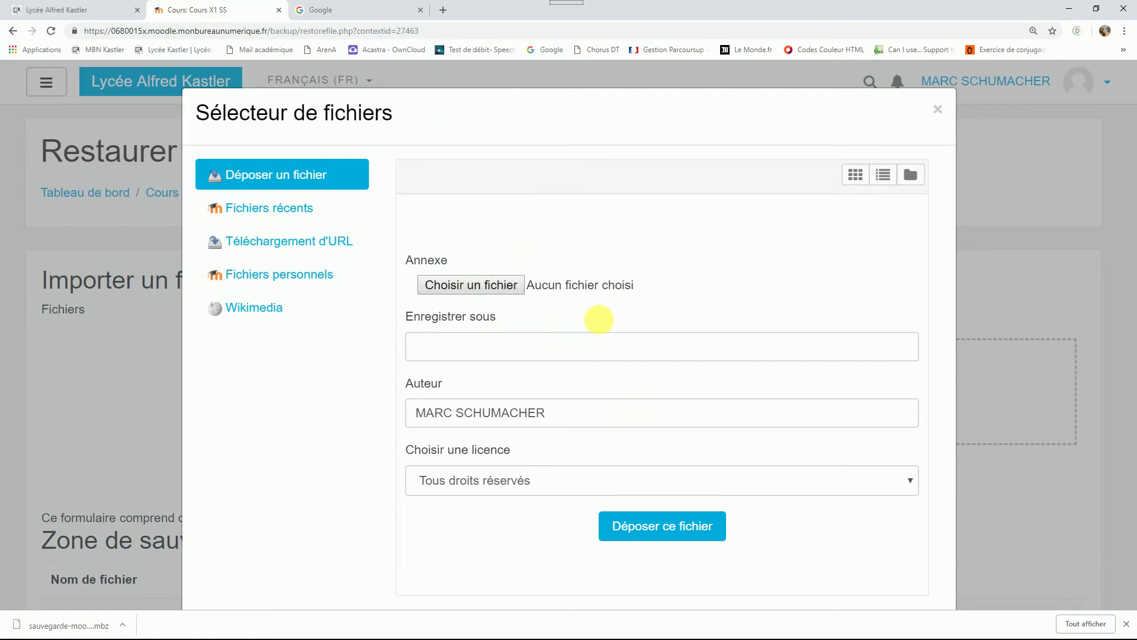
left_click(938, 109)
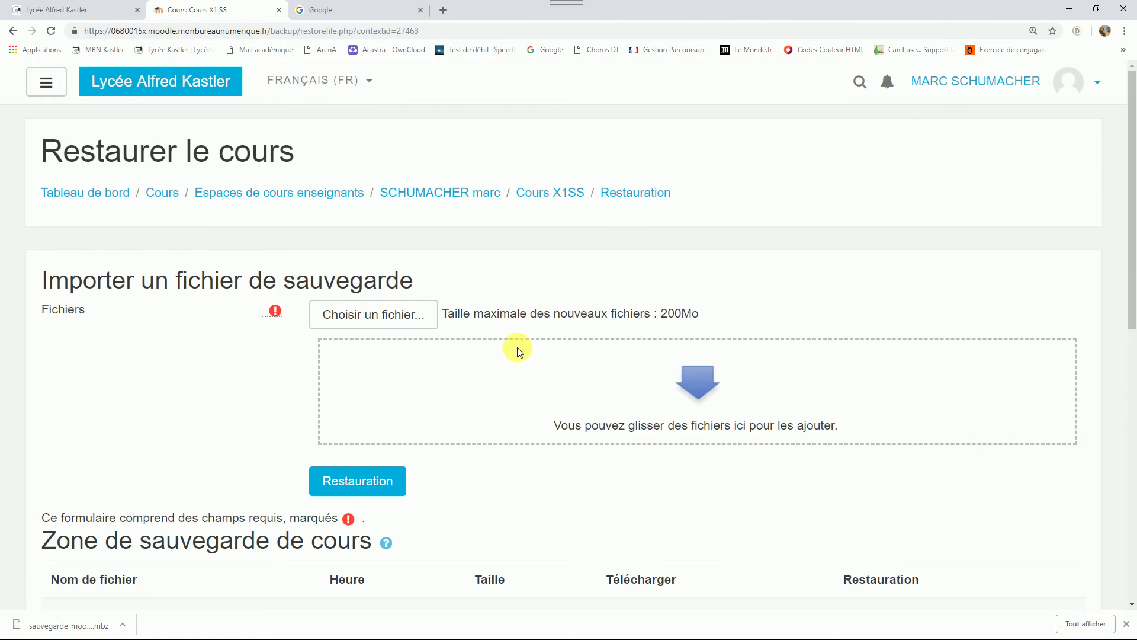
- Start restoring the stored cours X1 backup dated 10 décembre 2018, 16:35, and confirm its details
scroll(522, 358, "down", 5)
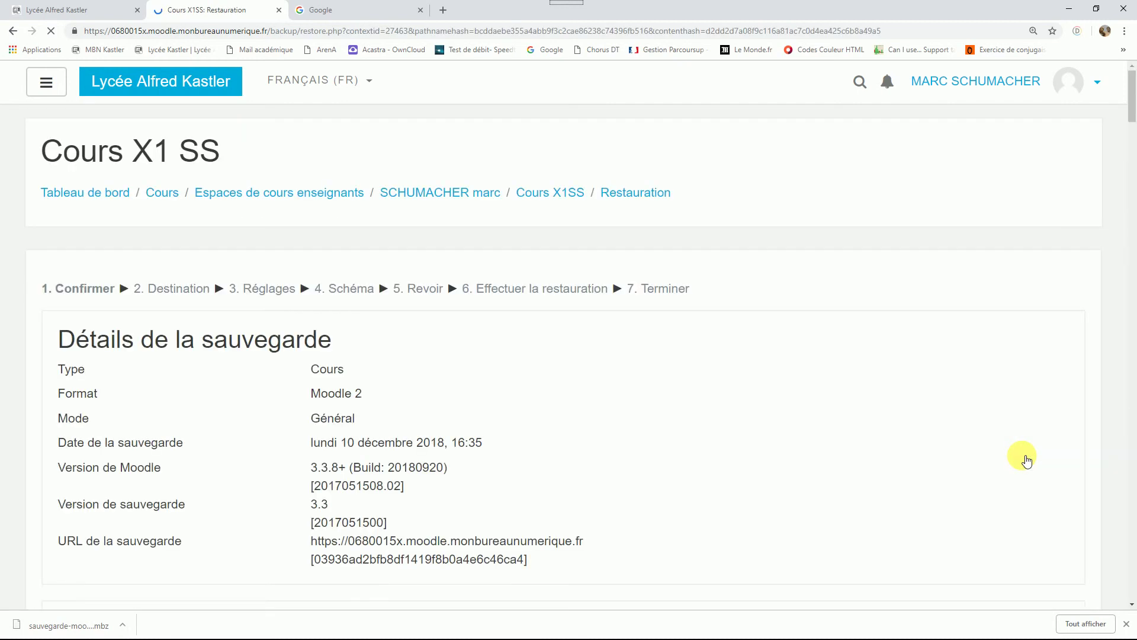
scroll(770, 438, "down", 10)
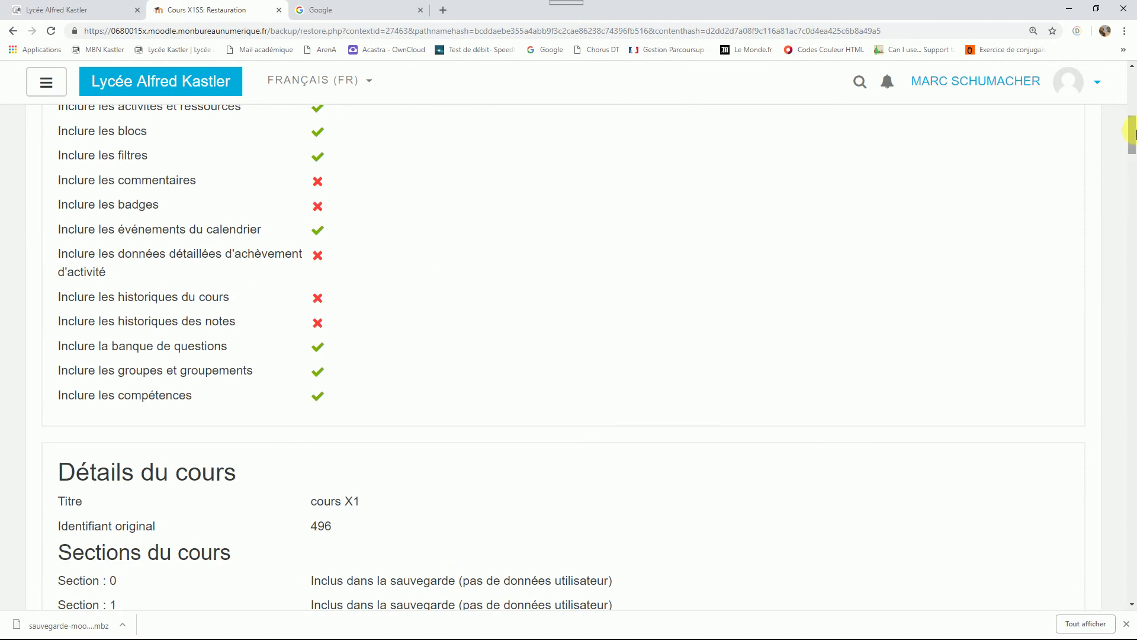
left_click_drag(1131, 144, 1130, 592)
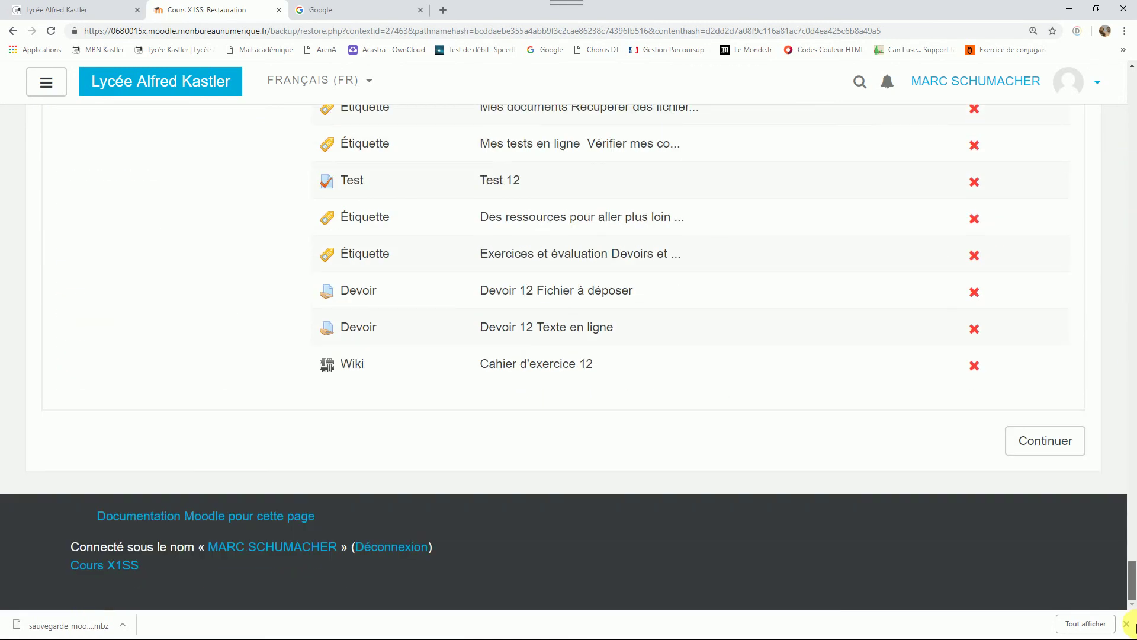
left_click(1049, 445)
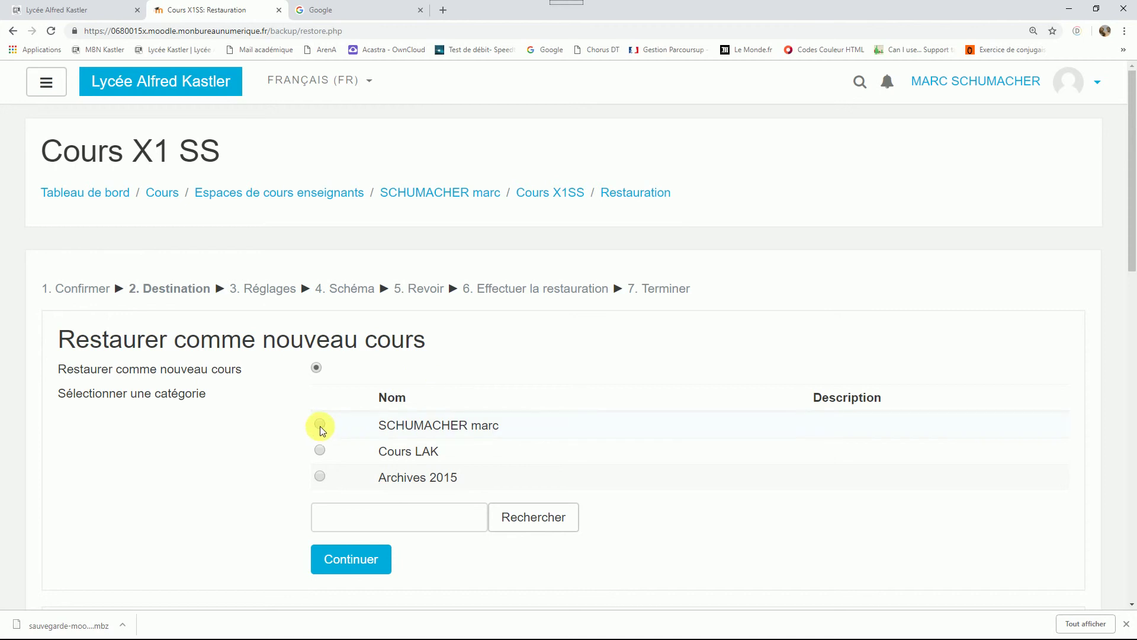
- Choose to delete this course's content before restoring into it, and accept the default restoration settings
scroll(319, 430, "down", 5)
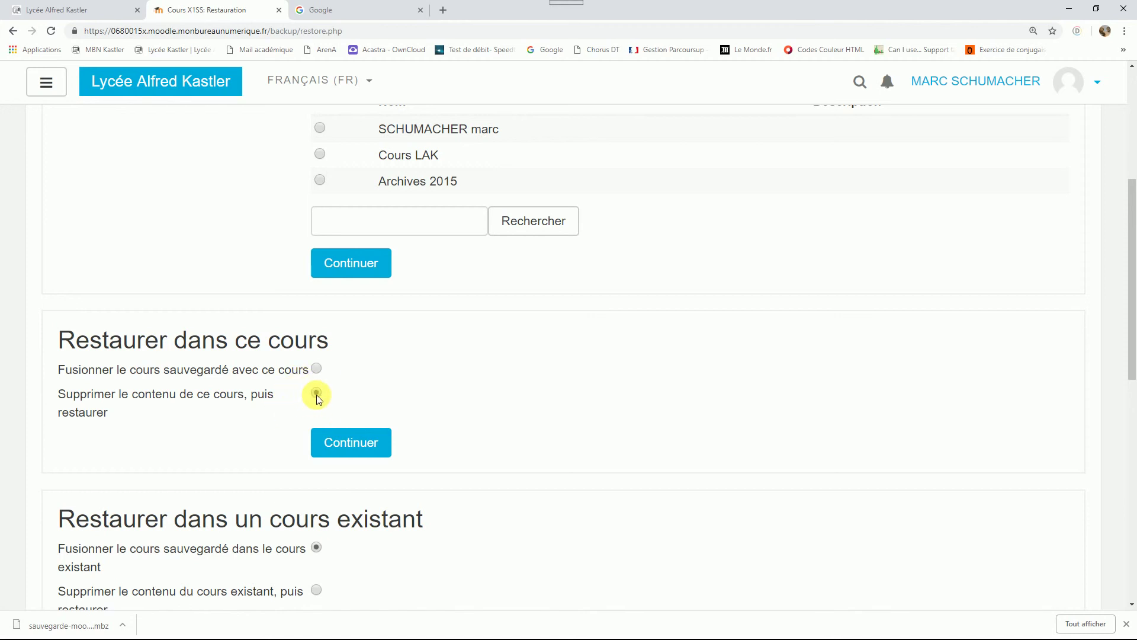
left_click(368, 449)
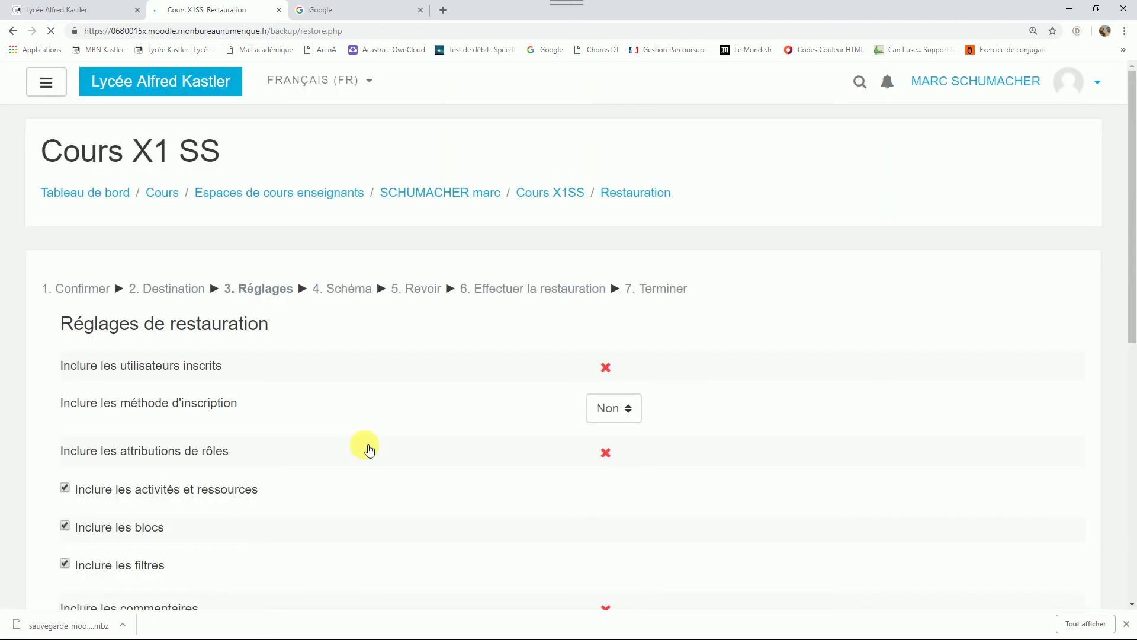
scroll(368, 448, "down", 3)
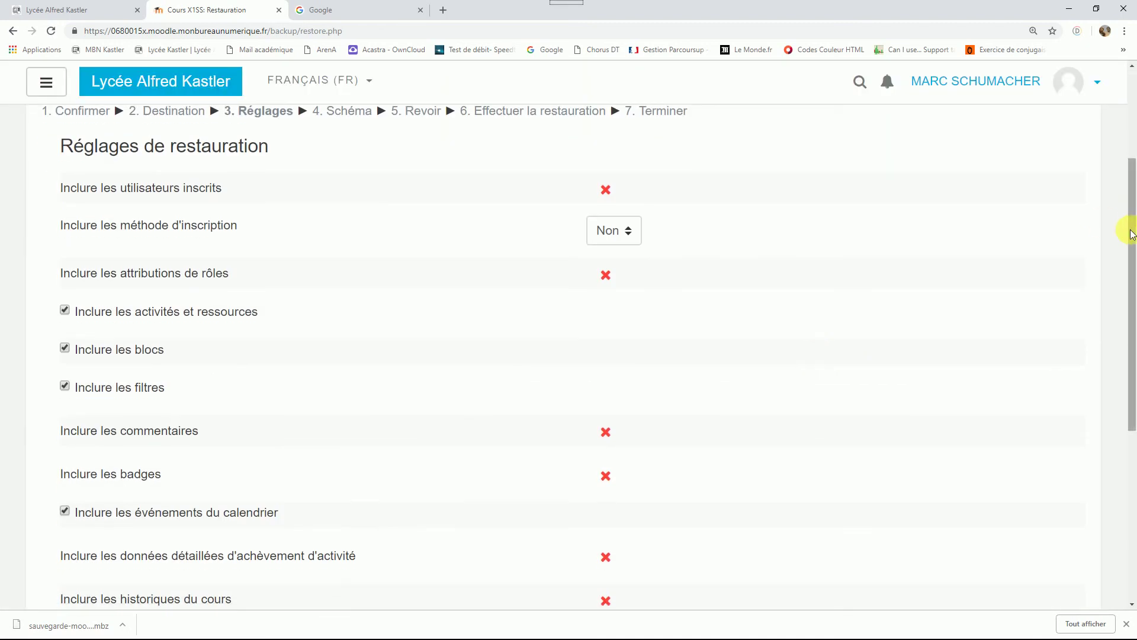
left_click_drag(1132, 247, 1132, 381)
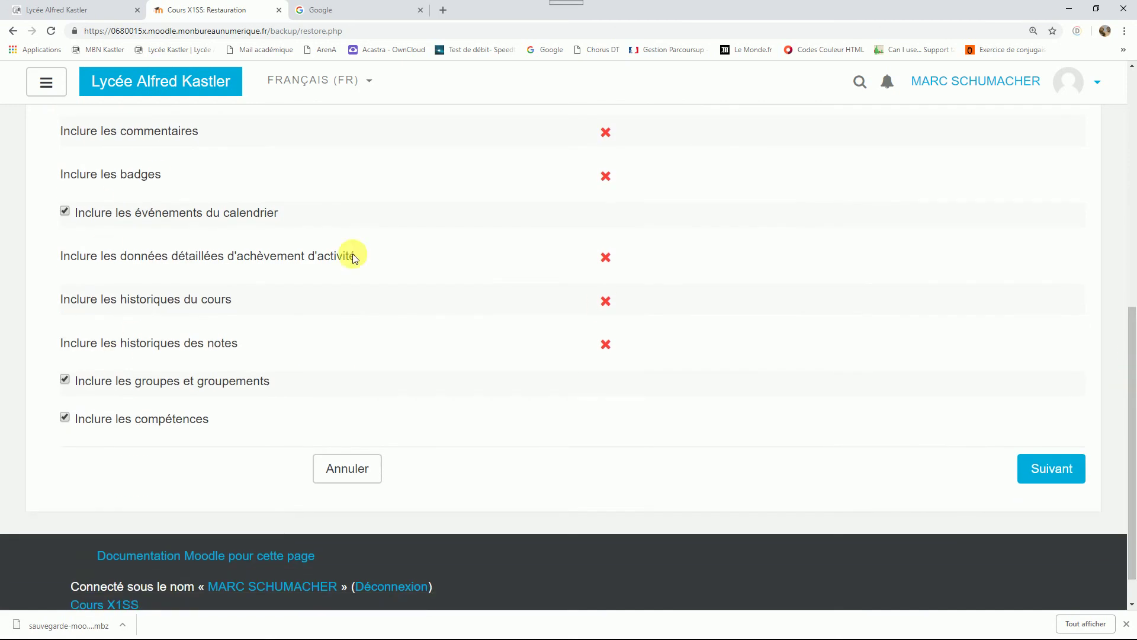
left_click(1057, 468)
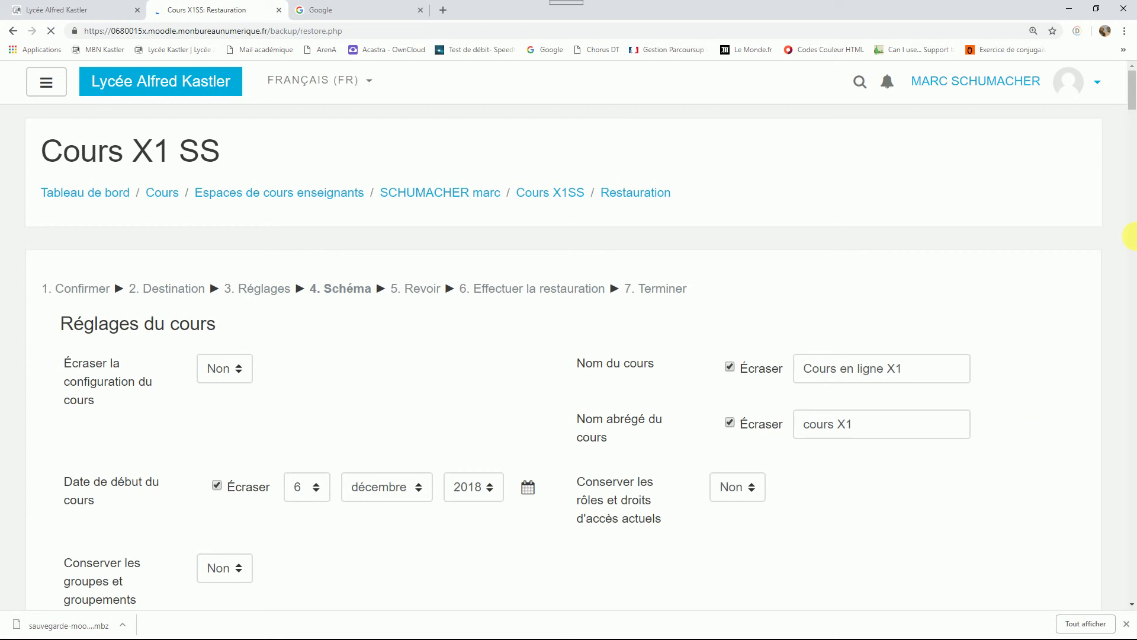
- Review the restoration schema, keep all sections and activities included, and proceed to the review stage
left_click_drag(1132, 90, 1131, 190)
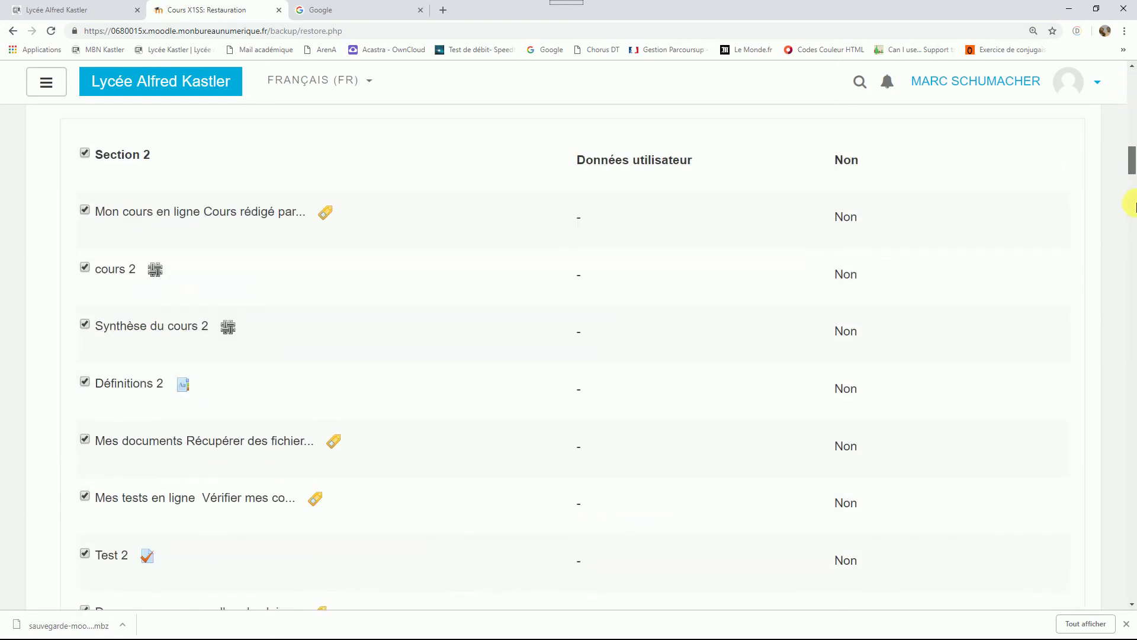
left_click_drag(1133, 237, 1133, 296)
left_click(84, 293)
left_click(85, 293)
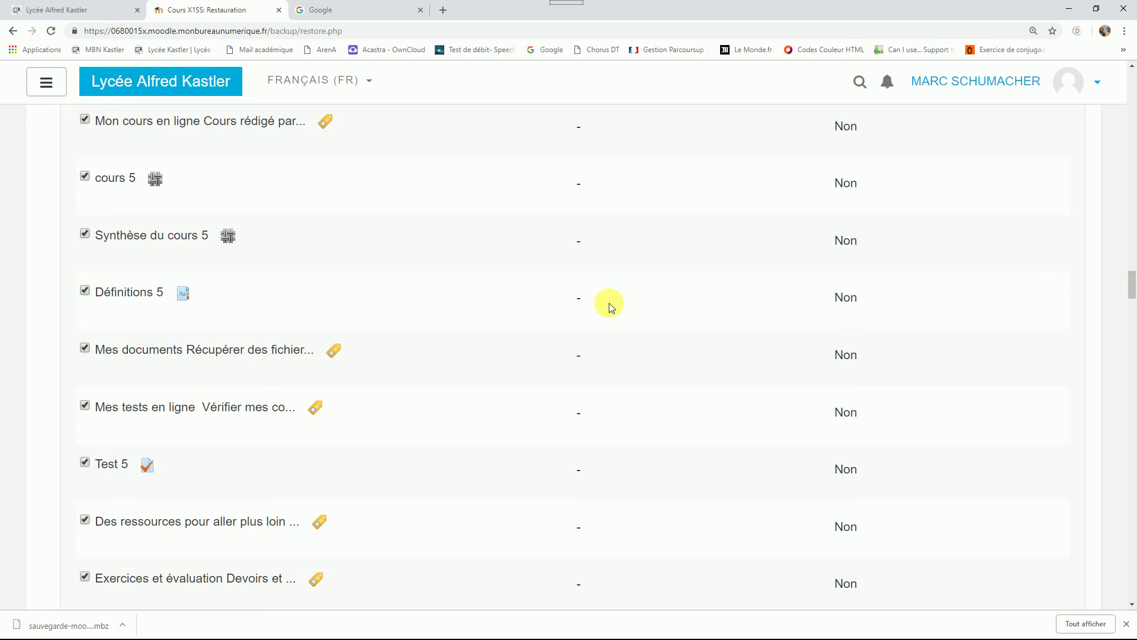
left_click_drag(1132, 293, 1129, 609)
left_click(1052, 431)
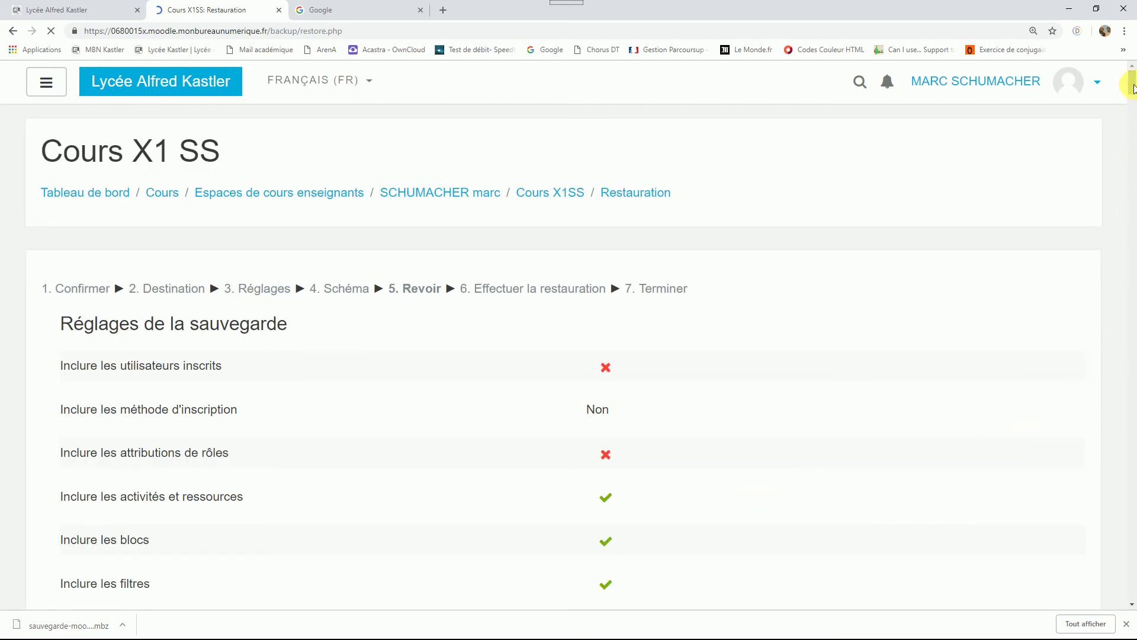
- Review the backup summary, perform the restoration, and continue to the restored course's home page
left_click_drag(1131, 107, 1127, 628)
left_click_drag(1133, 94, 1125, 579)
scroll(956, 515, "down", 3)
left_click(987, 430)
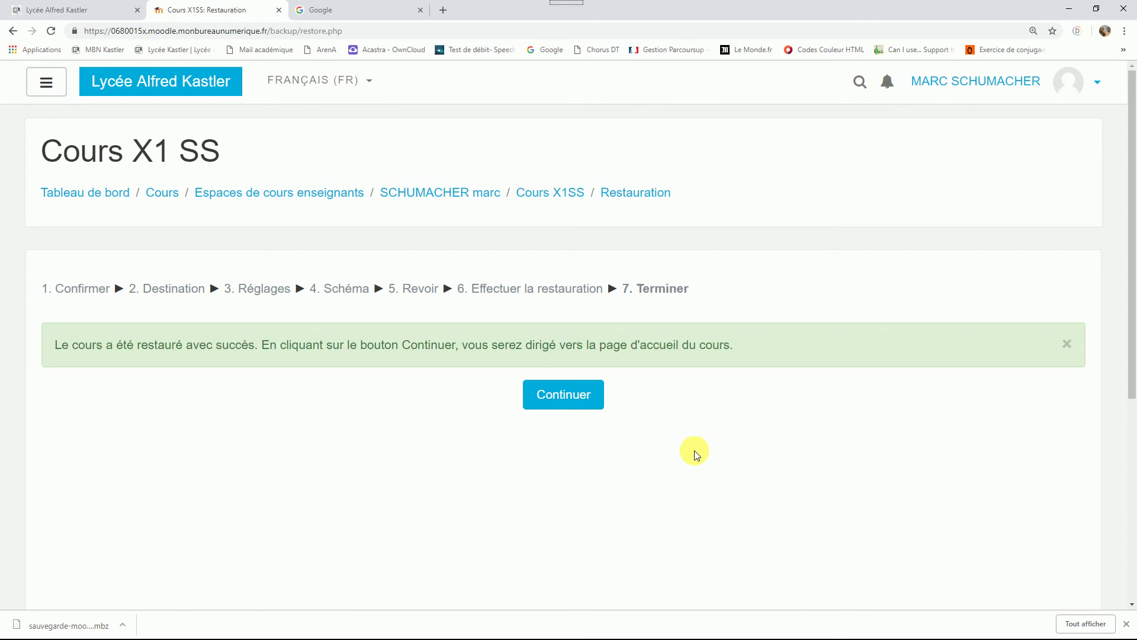
left_click(557, 394)
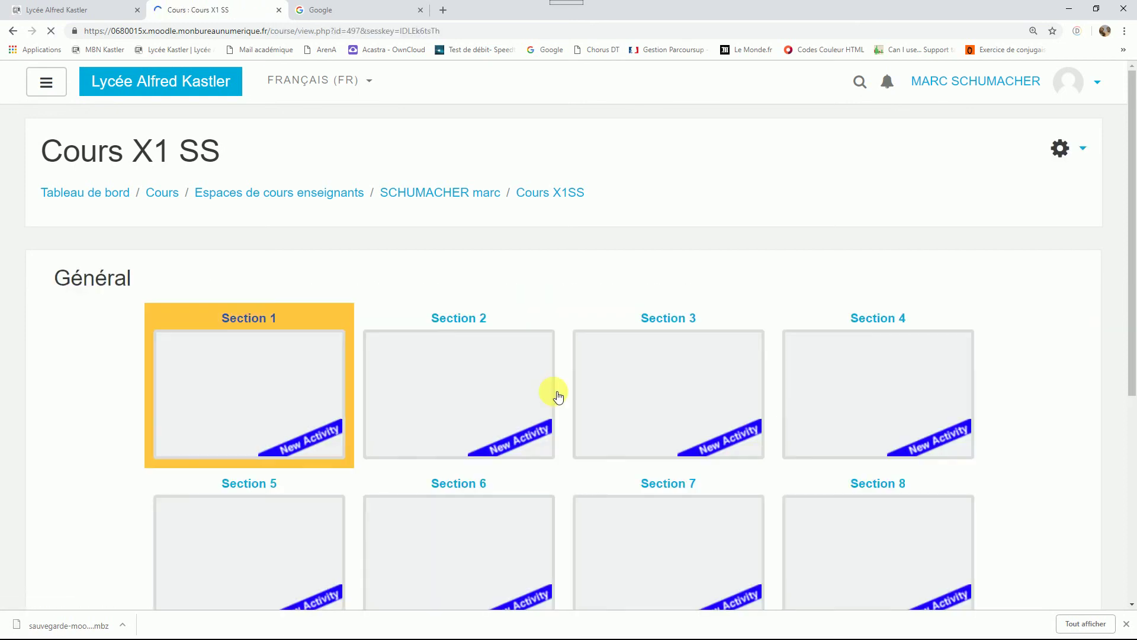
- Examine the restored course's section grid and the activities inside Section 3 and Section 1
scroll(559, 395, "down", 2)
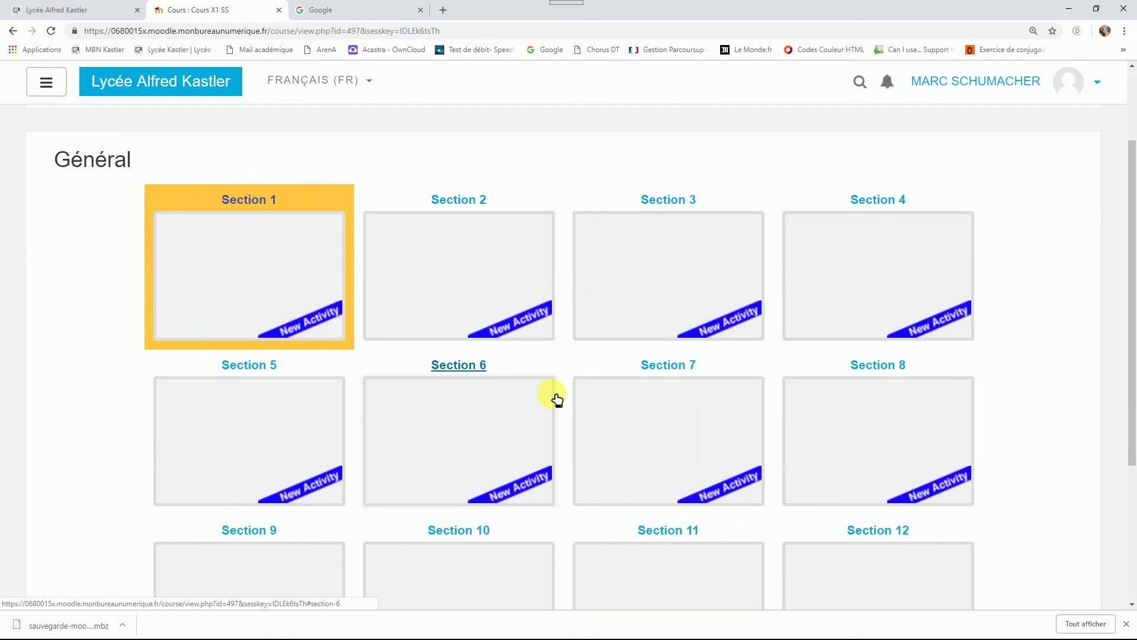
left_click(658, 199)
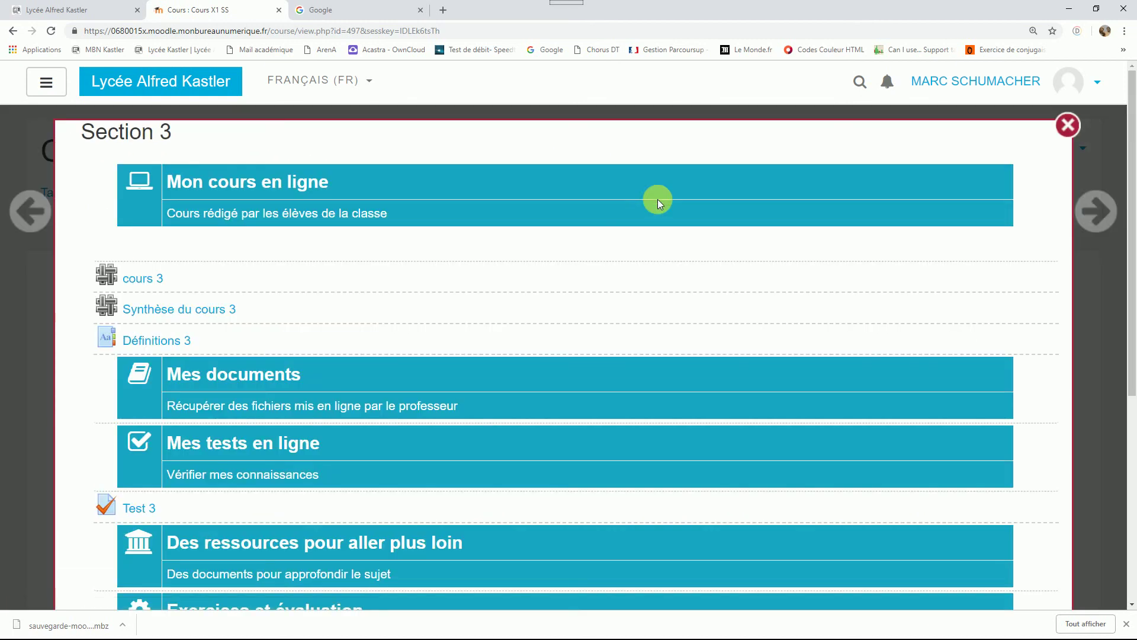
scroll(603, 232, "down", 1)
scroll(603, 232, "up", 2)
left_click(1068, 126)
left_click(243, 324)
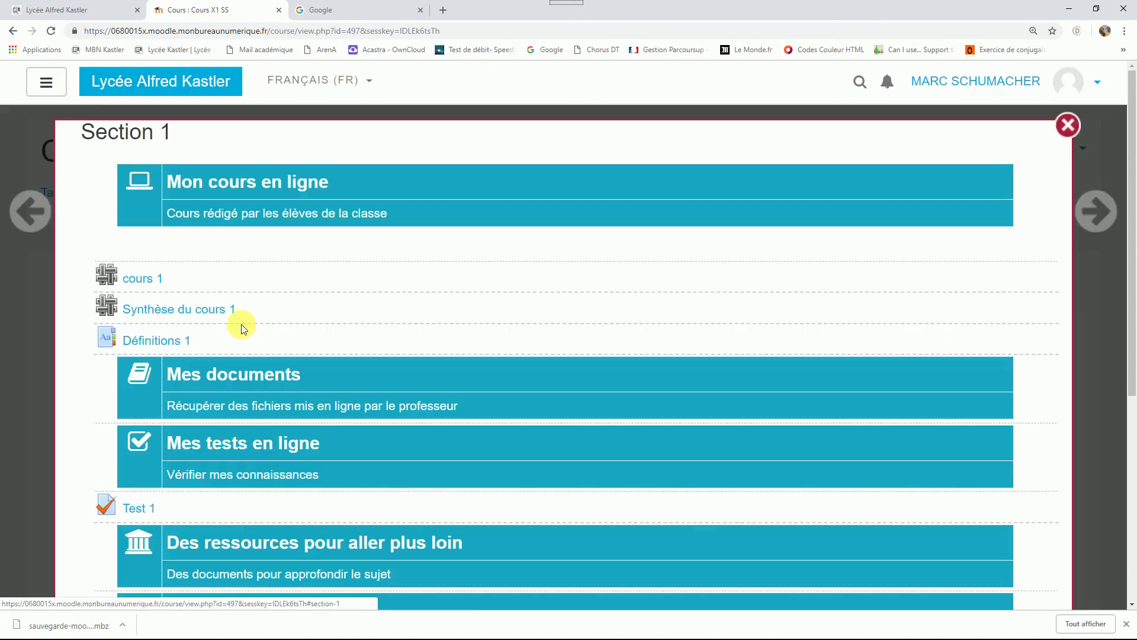
scroll(261, 321, "down", 3)
scroll(260, 321, "up", 3)
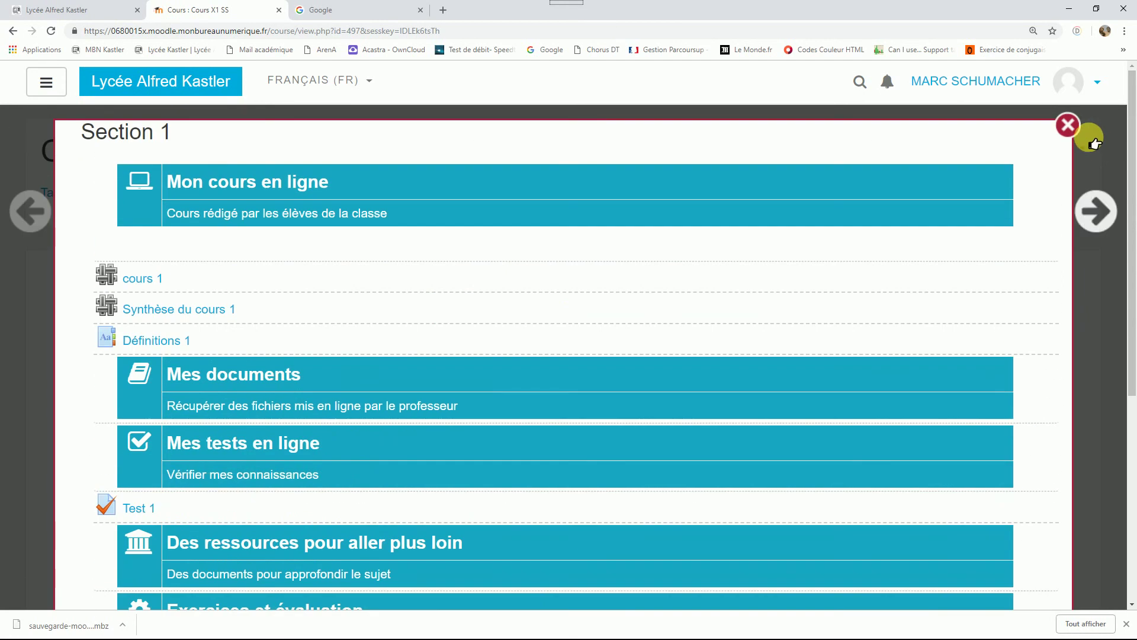
left_click(1065, 125)
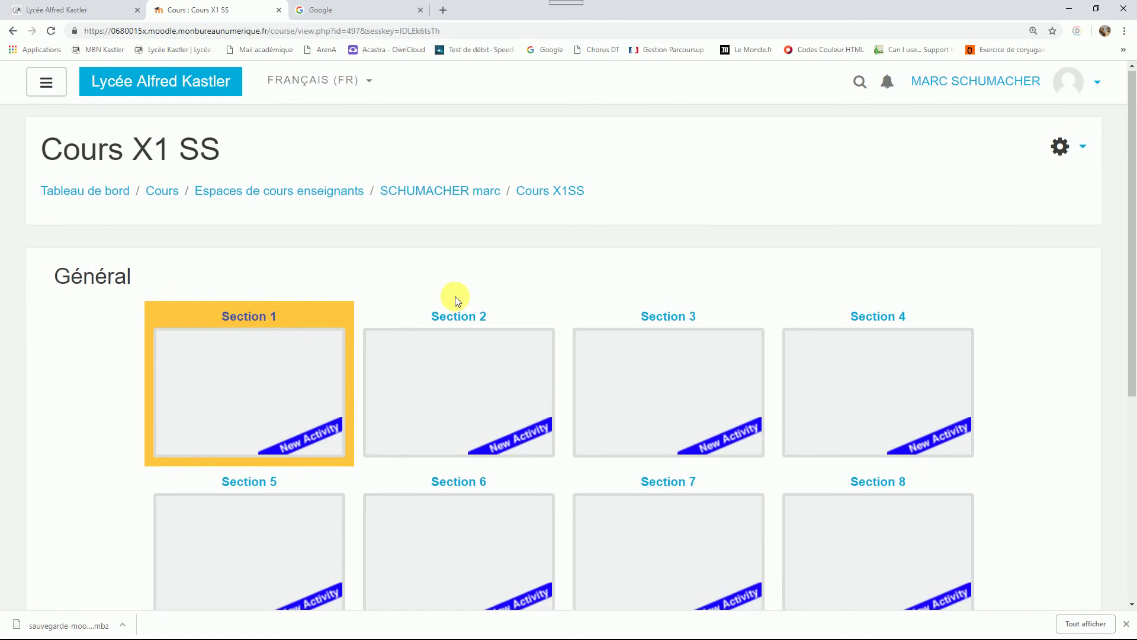
scroll(456, 297, "down", 1)
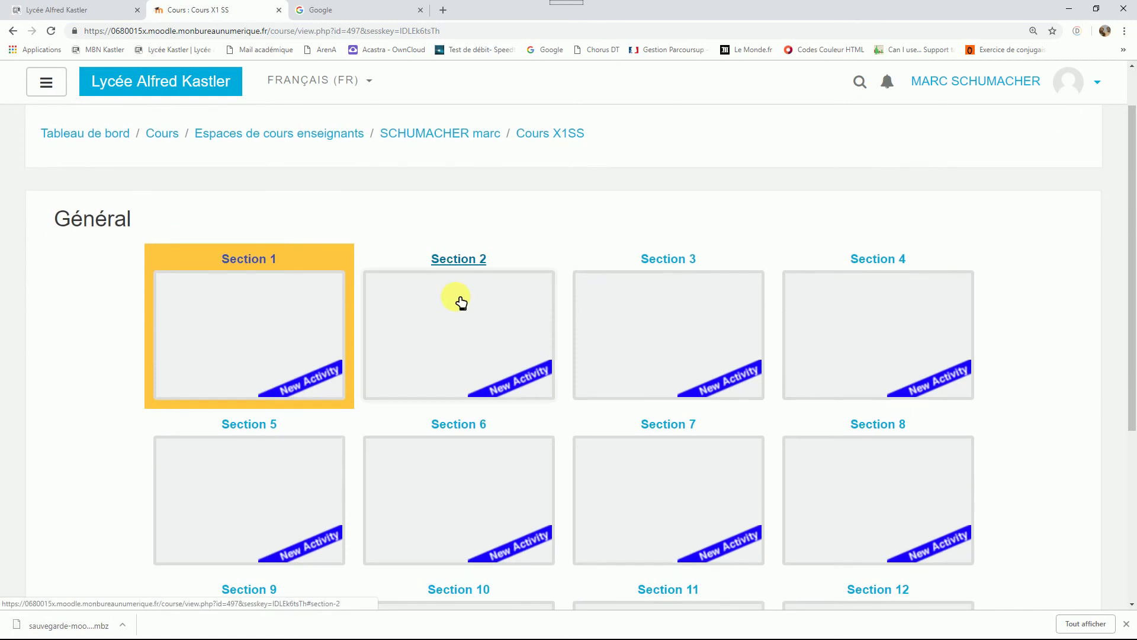